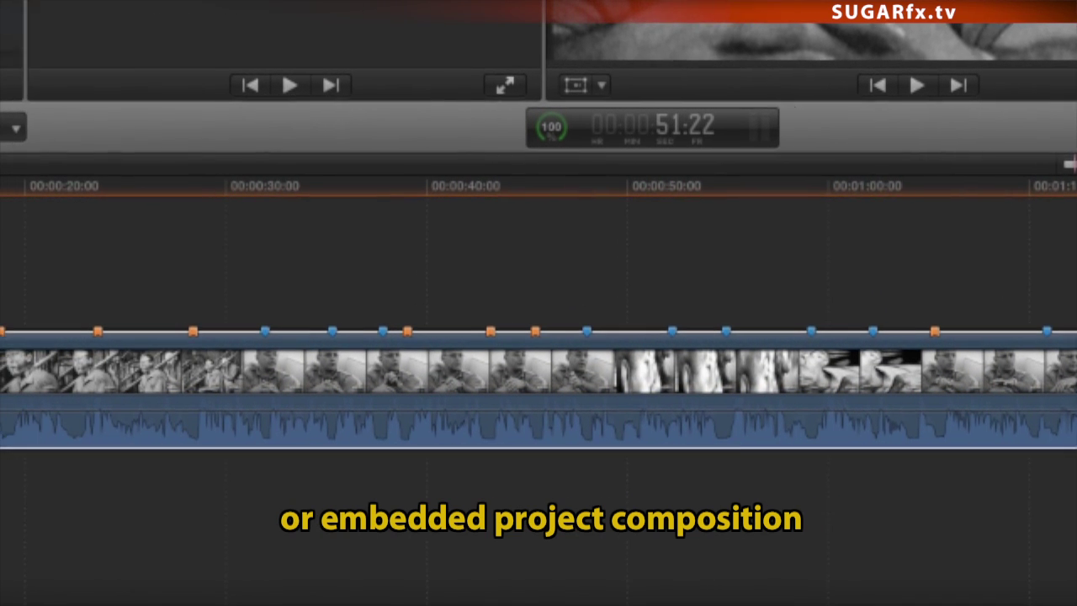
- Select the Video,Dialogue interview clip in the Subtitles-TUTO timeline with Command-A
key("super+a")
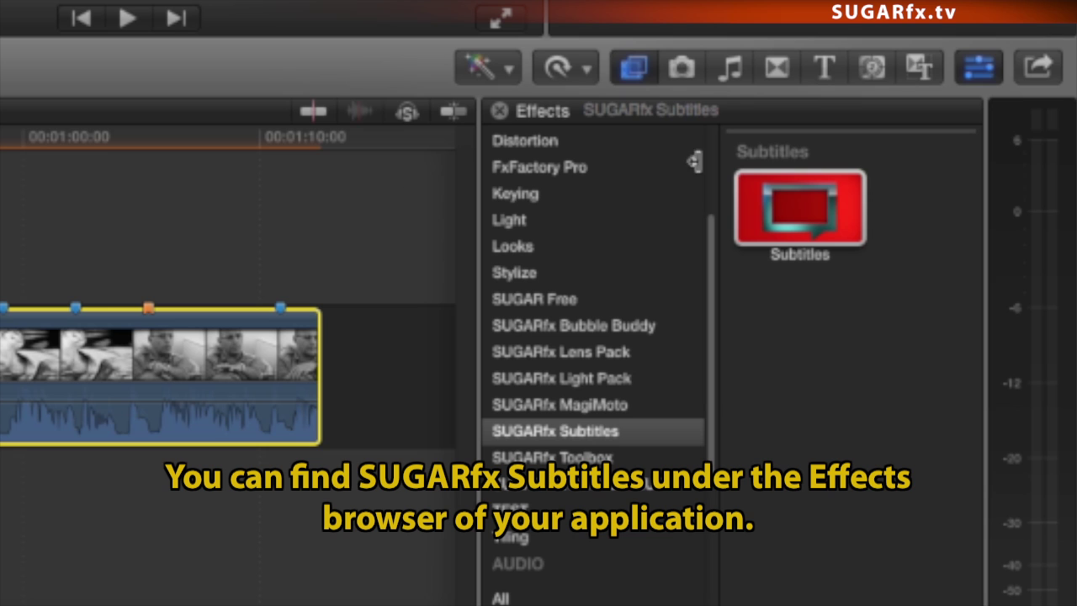
- Drag the SUGARfx Subtitles effect from the Effects browser onto the interview clip
left_click_drag(799, 184, 532, 460)
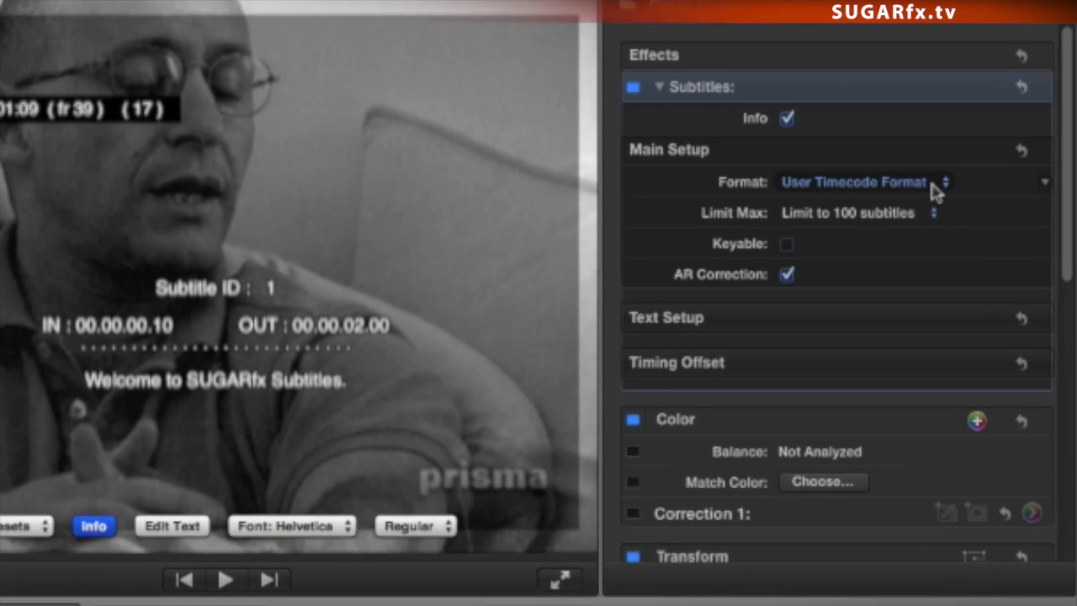
- Change the Subtitles effect's Format setting to SubRip SRT
left_click(1009, 133)
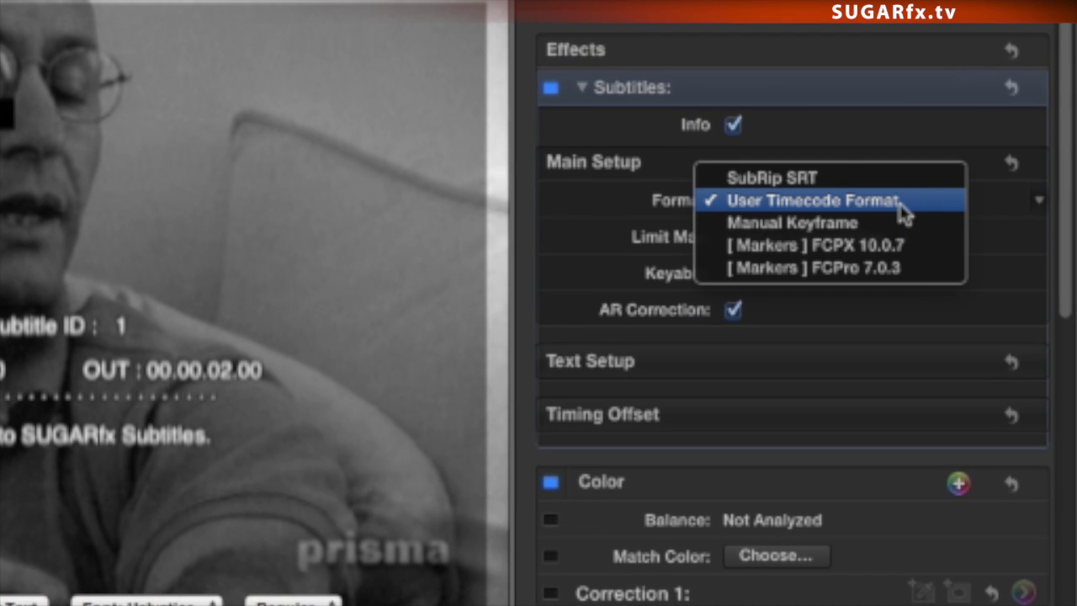
left_click(841, 185)
left_click(740, 207)
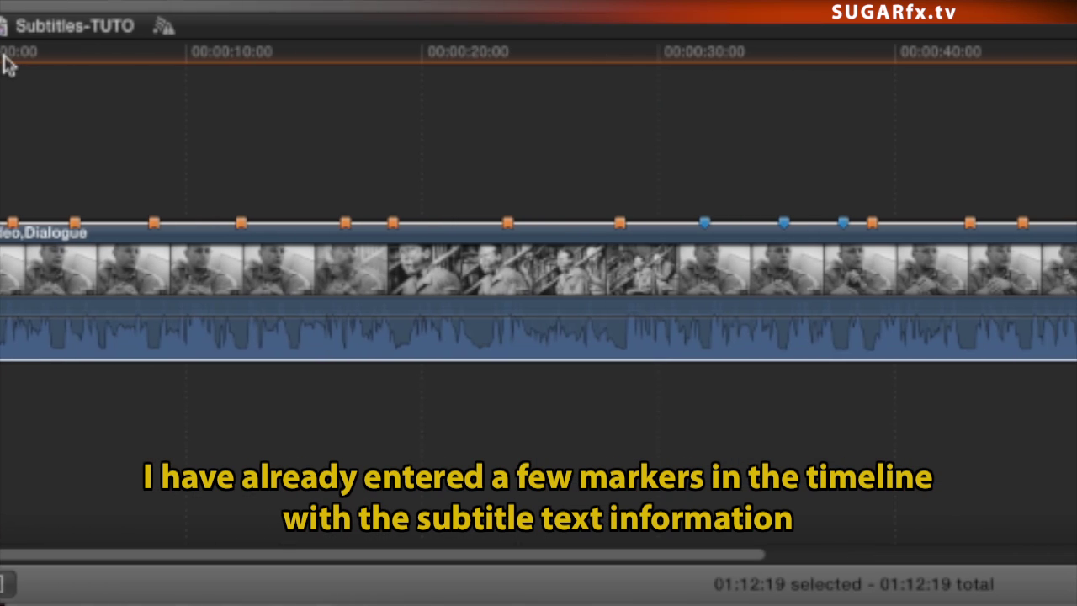
- Reselect the clip and switch the Subtitles Format to [ Markers ] FCPX 10.0.7
key("super+a")
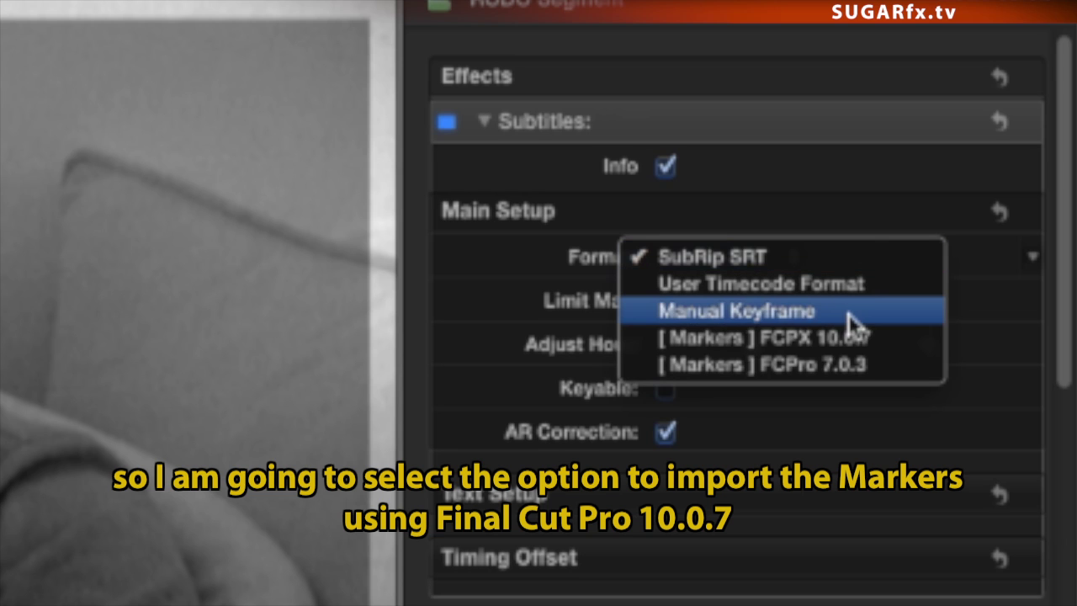
left_click(904, 345)
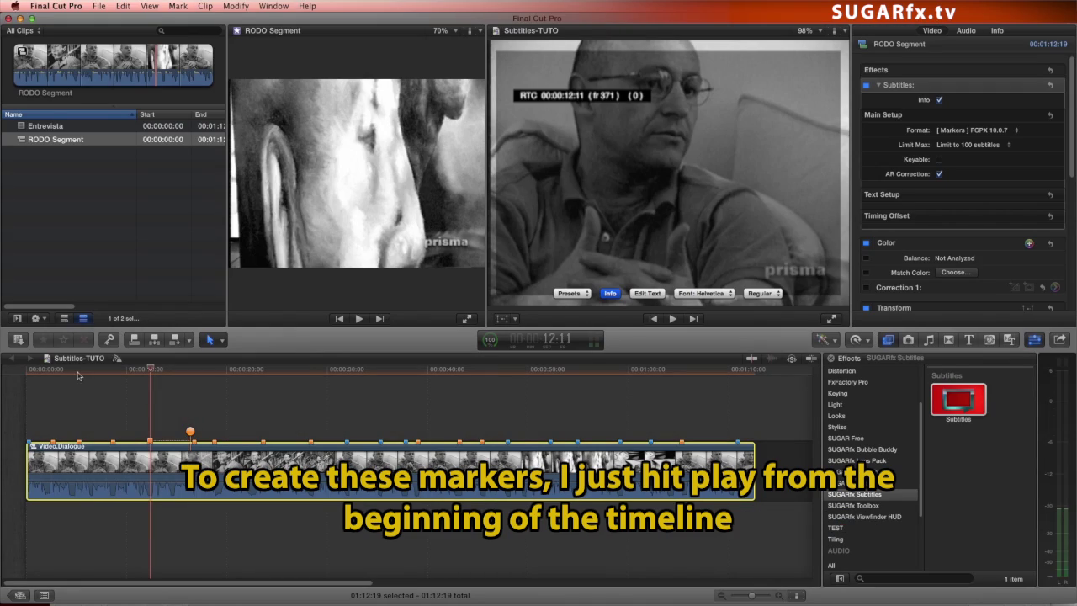
- Add a marker at 00:00:10:09 named 'Subtitle Text'
left_click(77, 375)
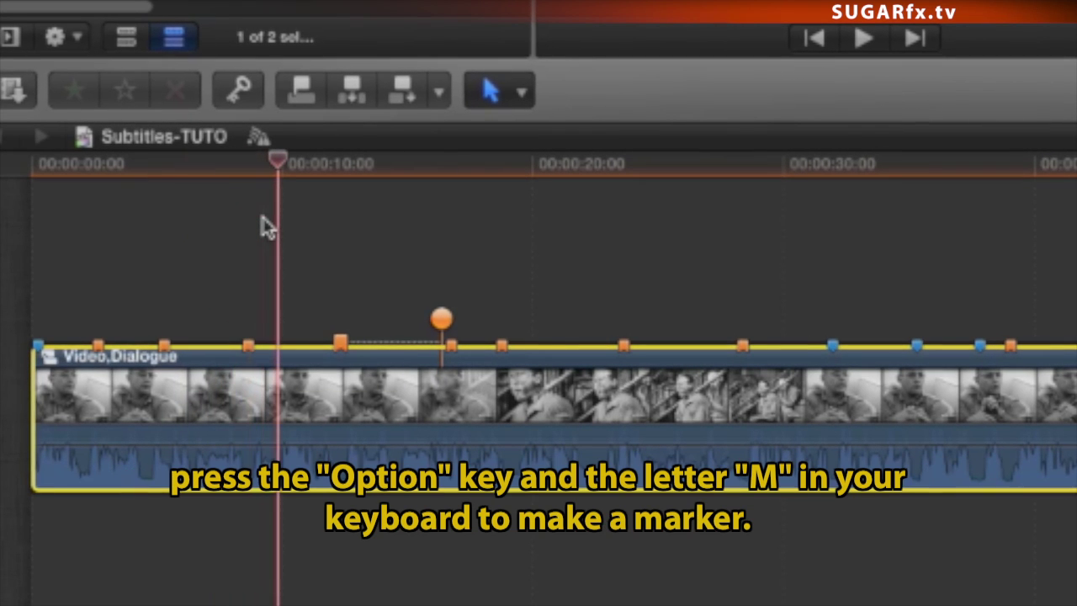
key("alt+m")
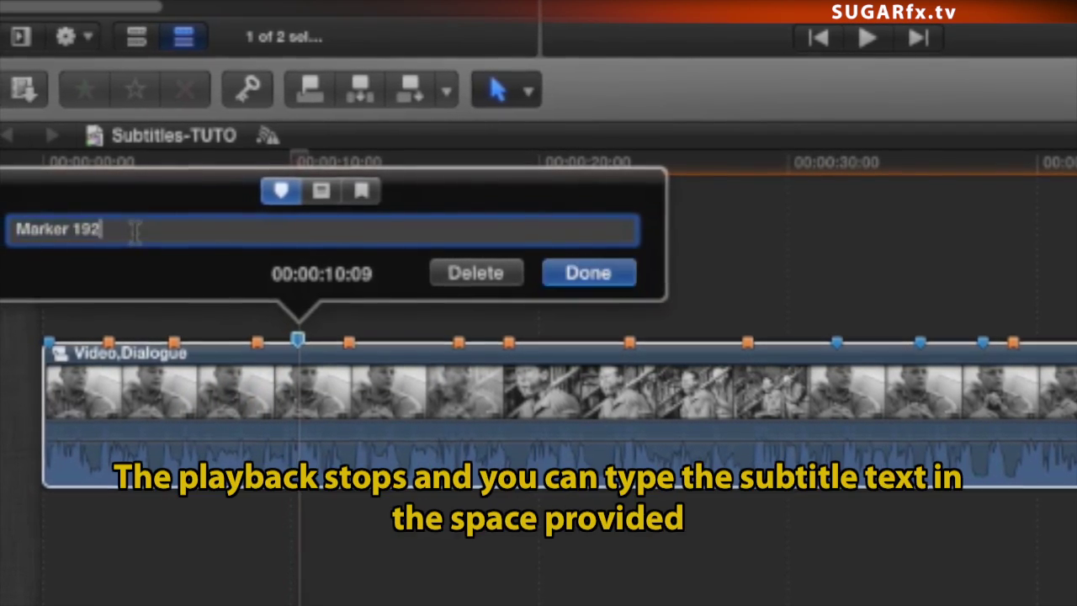
type("Subtit")
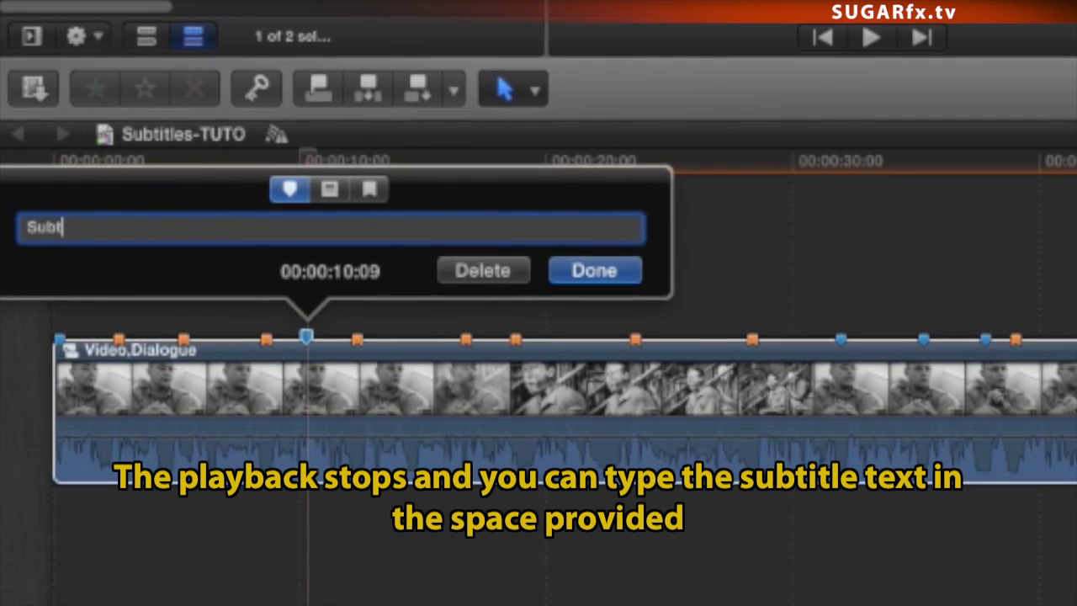
type("le Te")
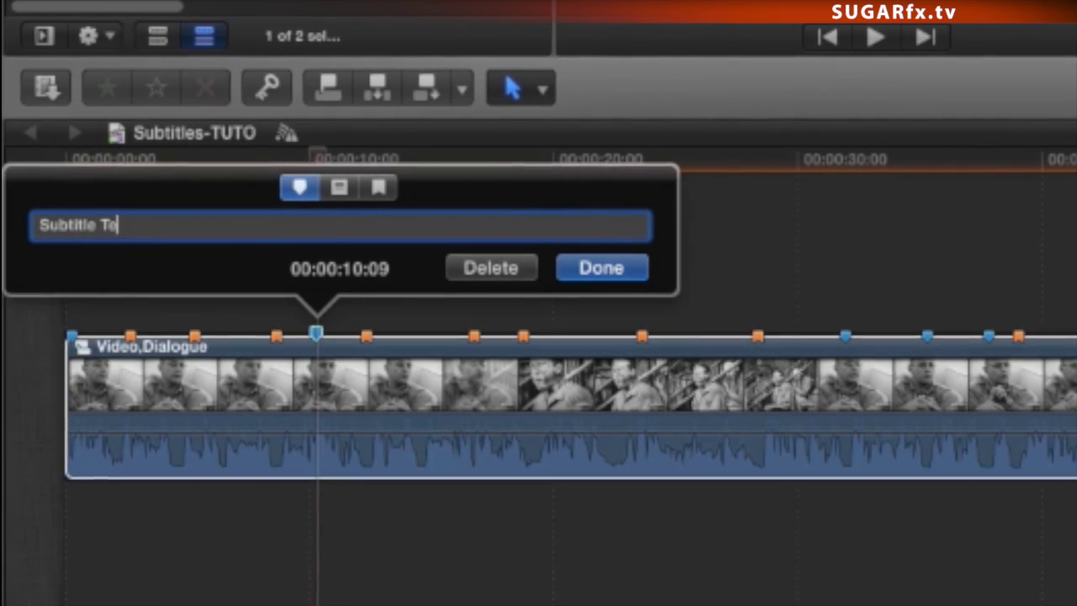
type("xt")
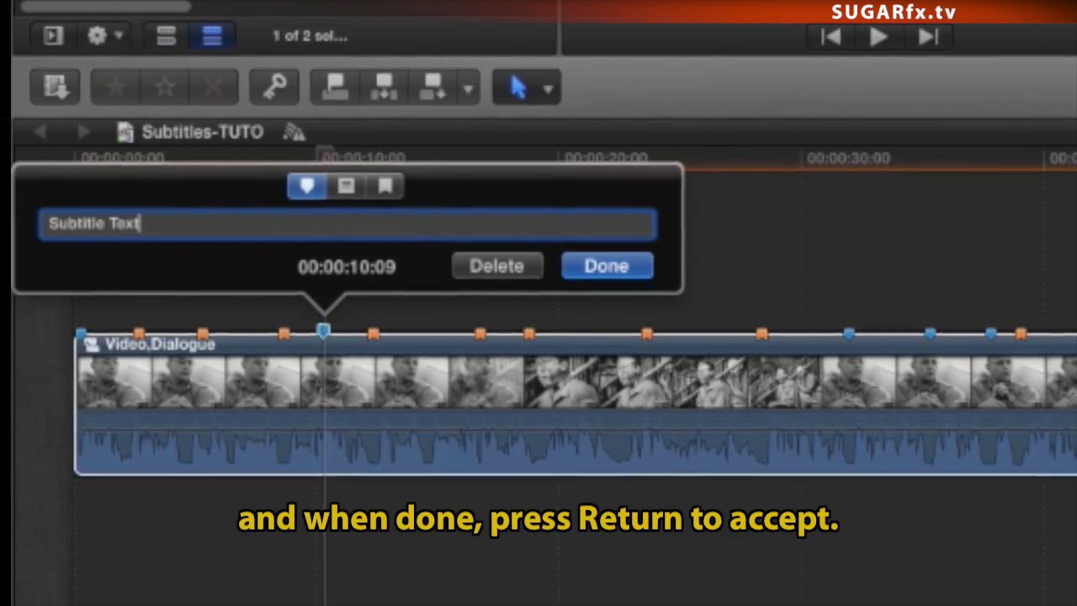
key("Return")
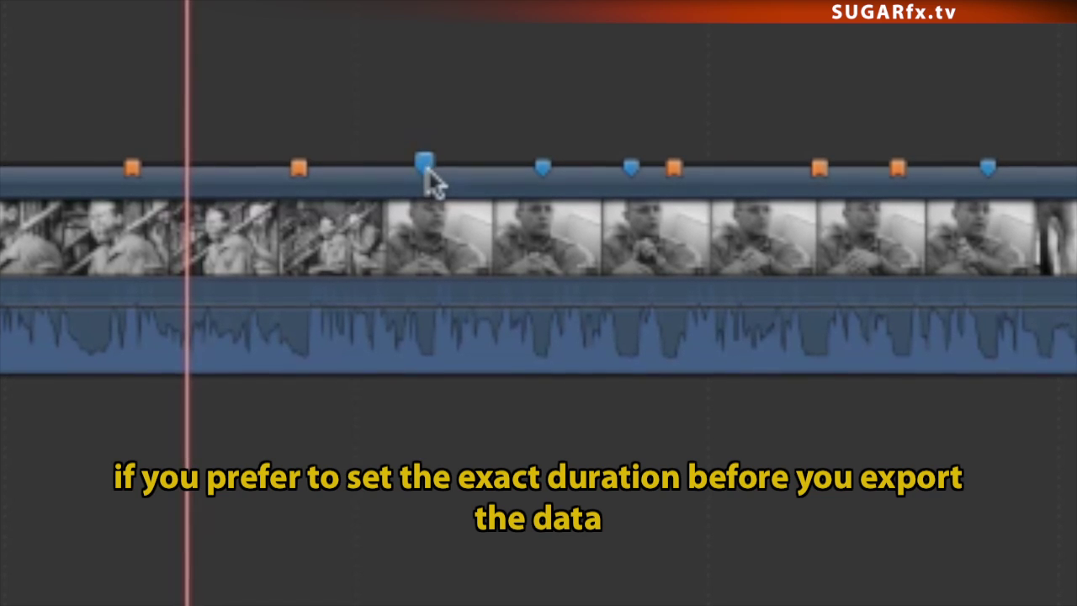
- Make the new 'Subtitle Text' marker a Chapter marker
left_click(853, 333)
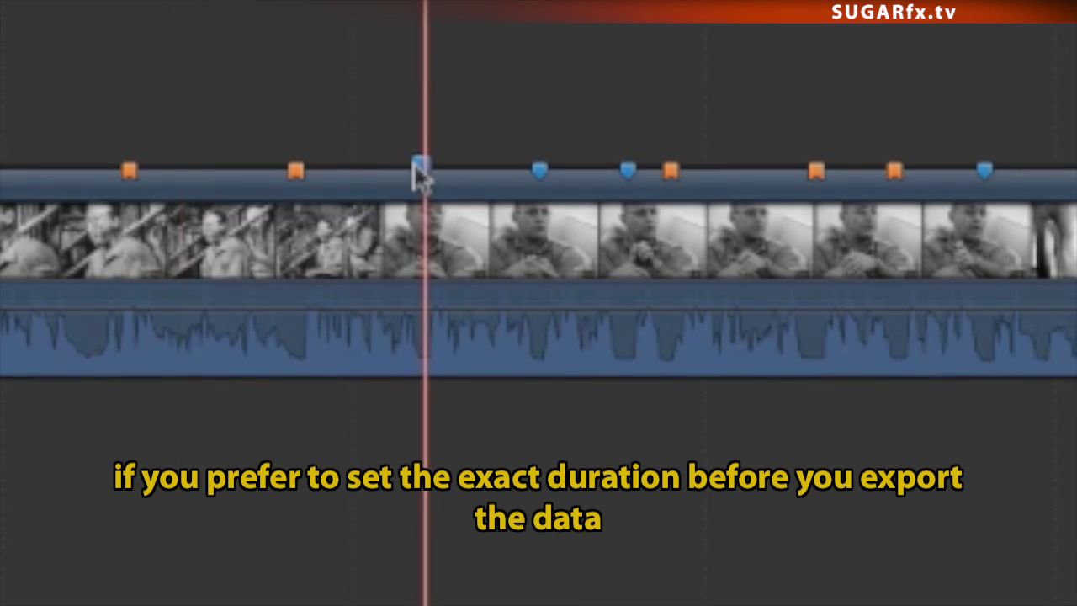
right_click(425, 169)
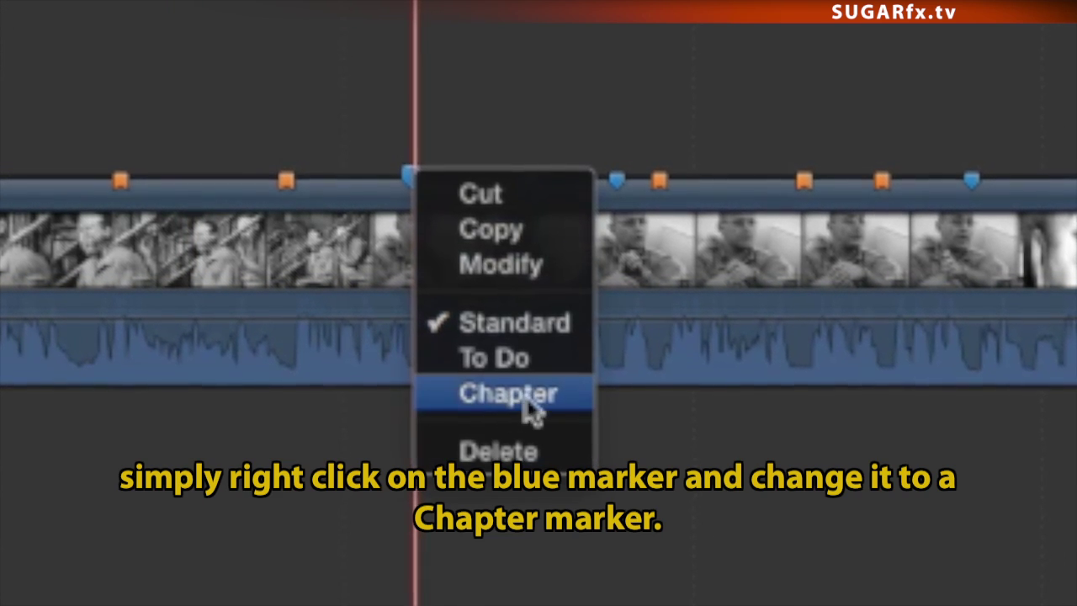
left_click(526, 403)
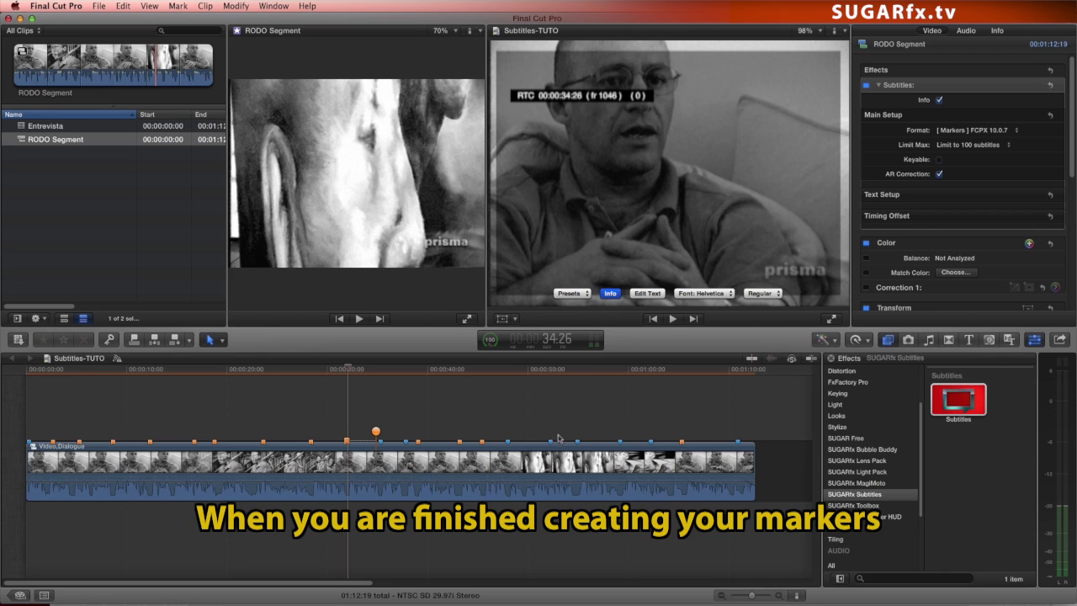
- Export the project as XML 'Subtitles for my Movie' to the Desktop, then go to Finder
left_click(98, 6)
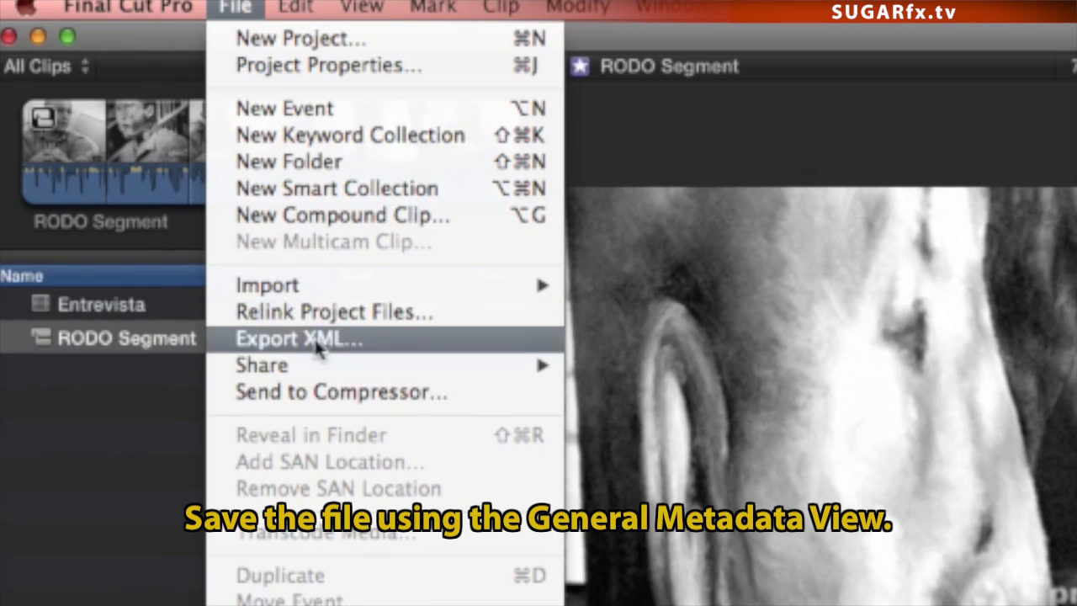
left_click(135, 142)
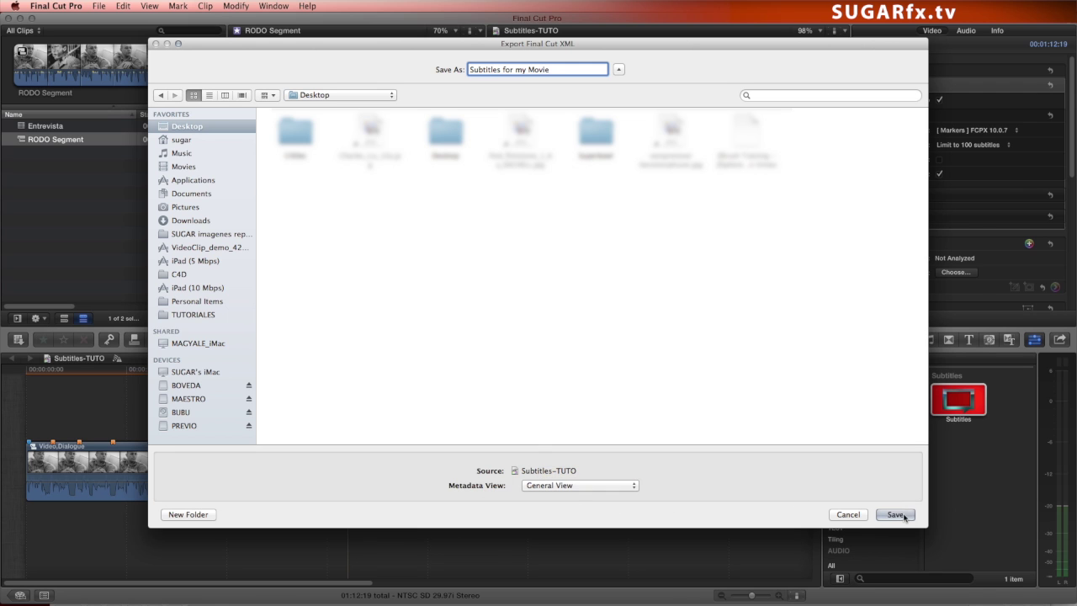
left_click(894, 514)
key("super+Tab")
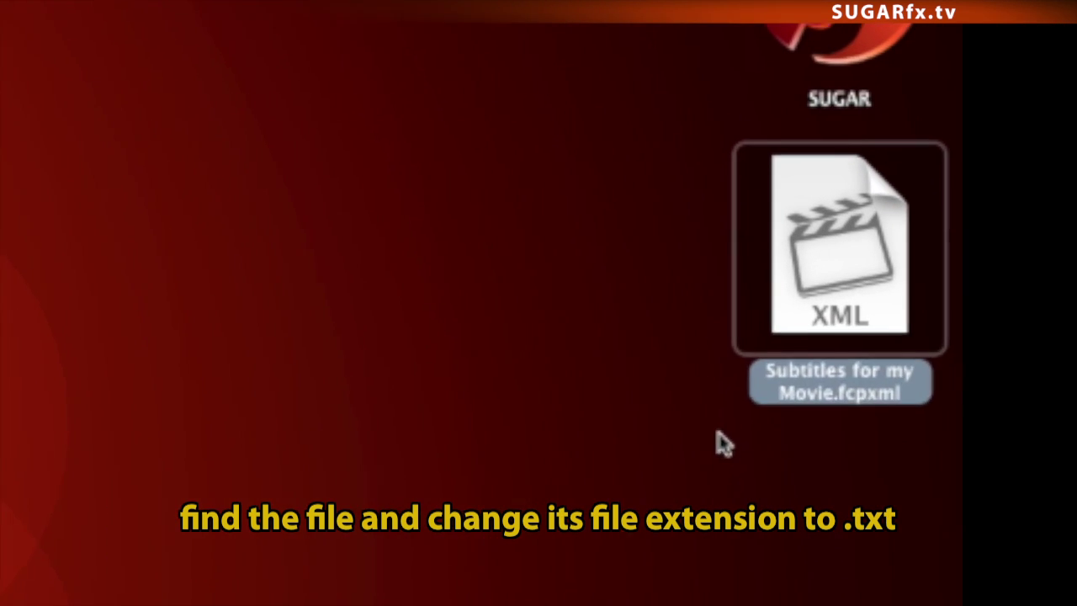
- Rename the exported file to 'Subtitles for my Movie.txt', confirming the .txt extension
key("Return")
key("Down")
key("BackSpace")
key("BackSpace")
key("BackSpace")
key("BackSpace")
key("BackSpace")
key("BackSpace")
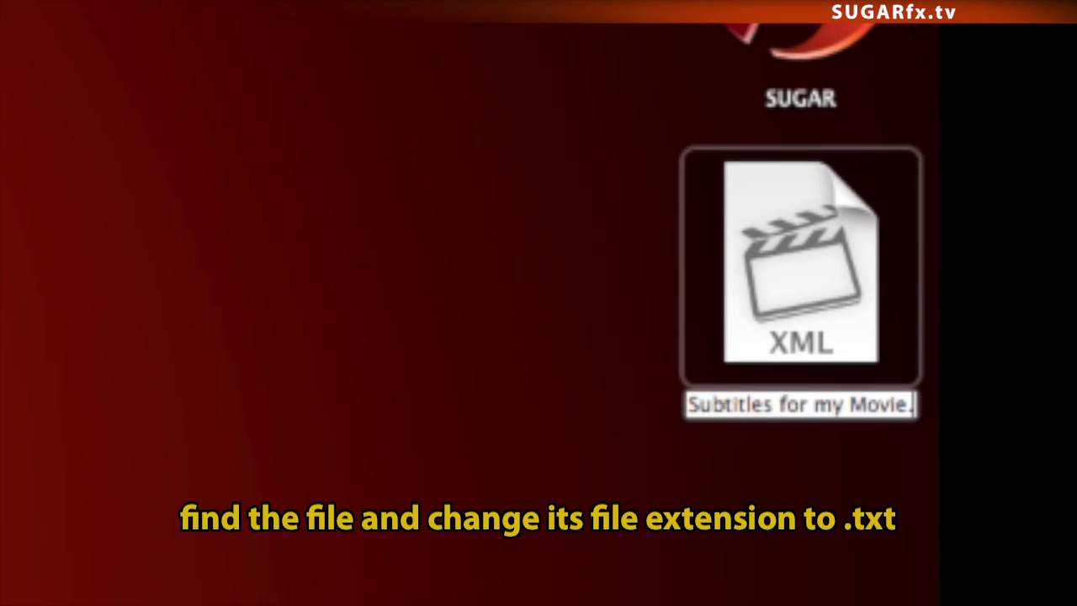
type("txt")
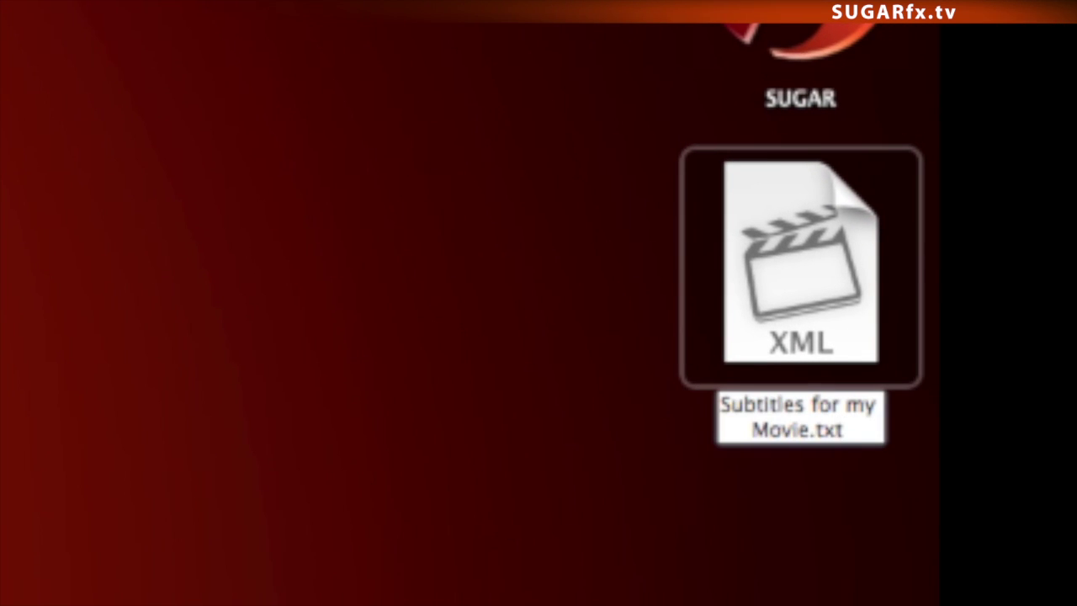
key("Return")
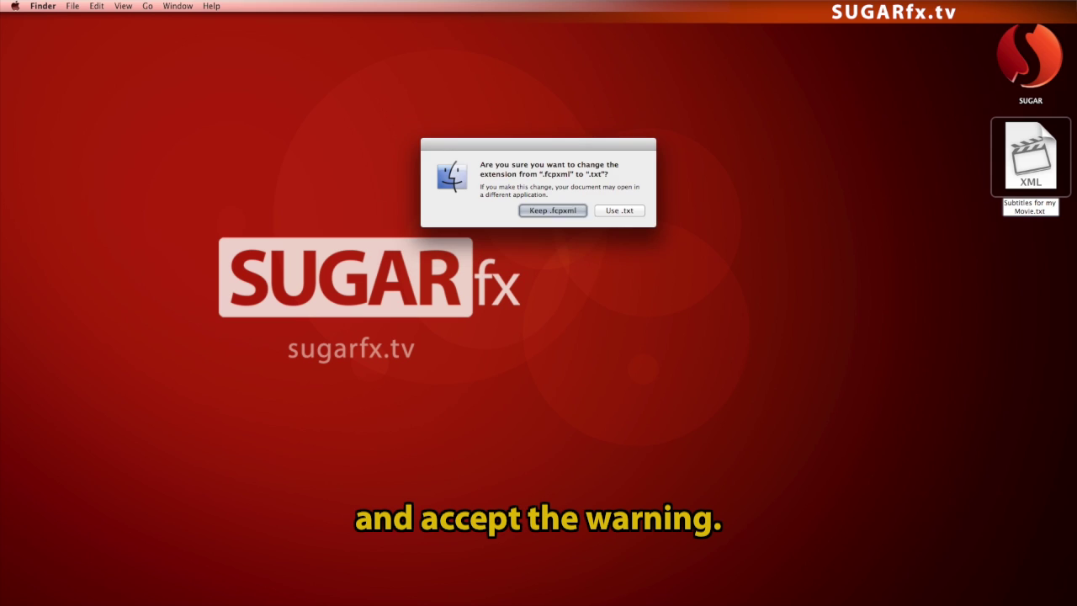
left_click(629, 216)
key("super+Tab")
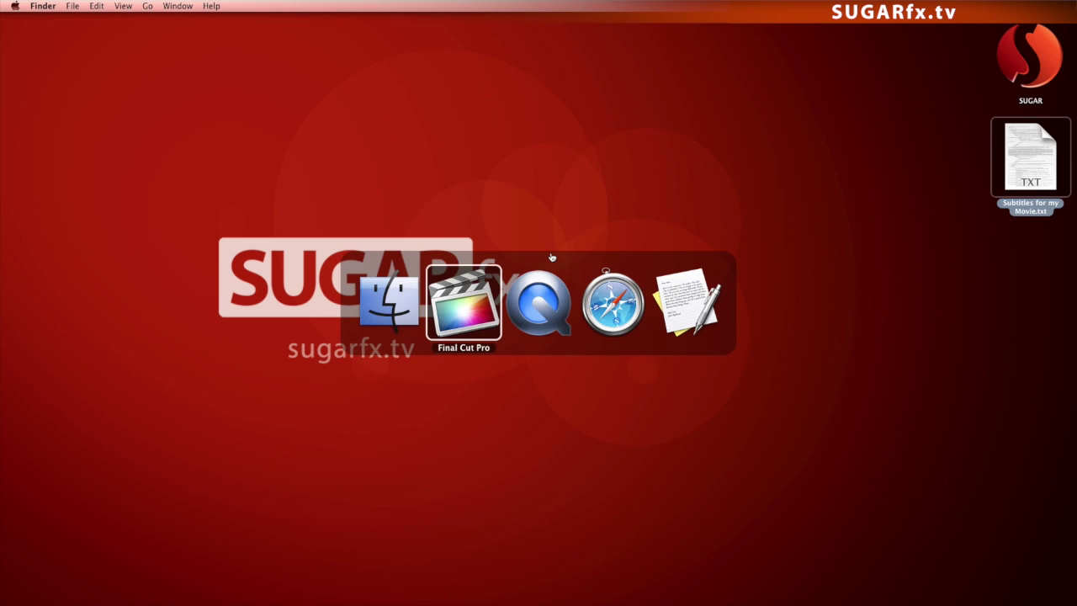
- Keep [Markers] FCPX 10.0.7 format and import 'Subtitles for my Movie.txt' through Edit Text
left_click(473, 308)
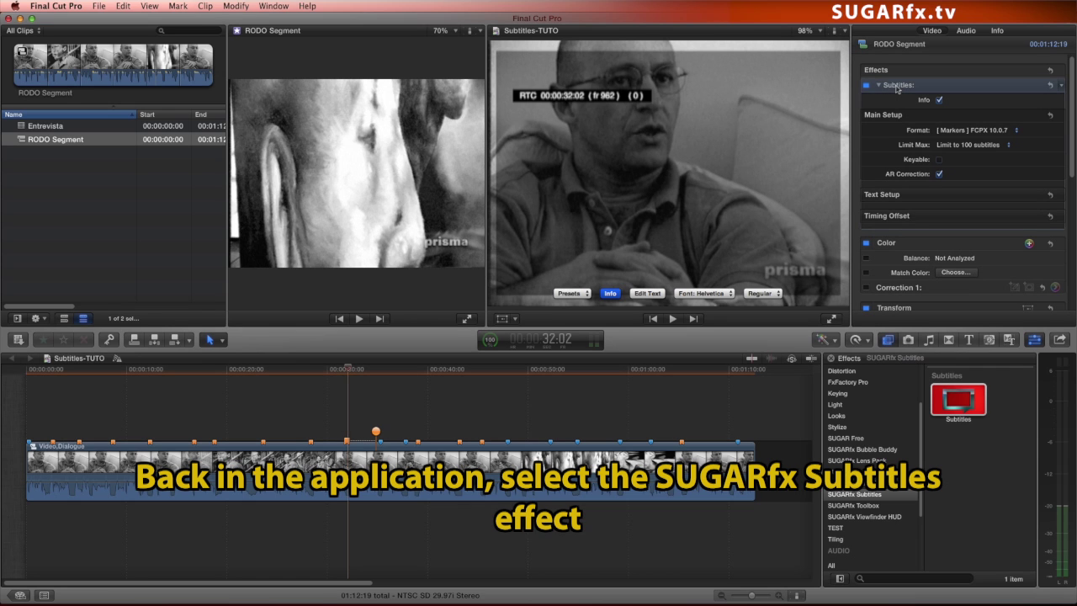
left_click(1001, 132)
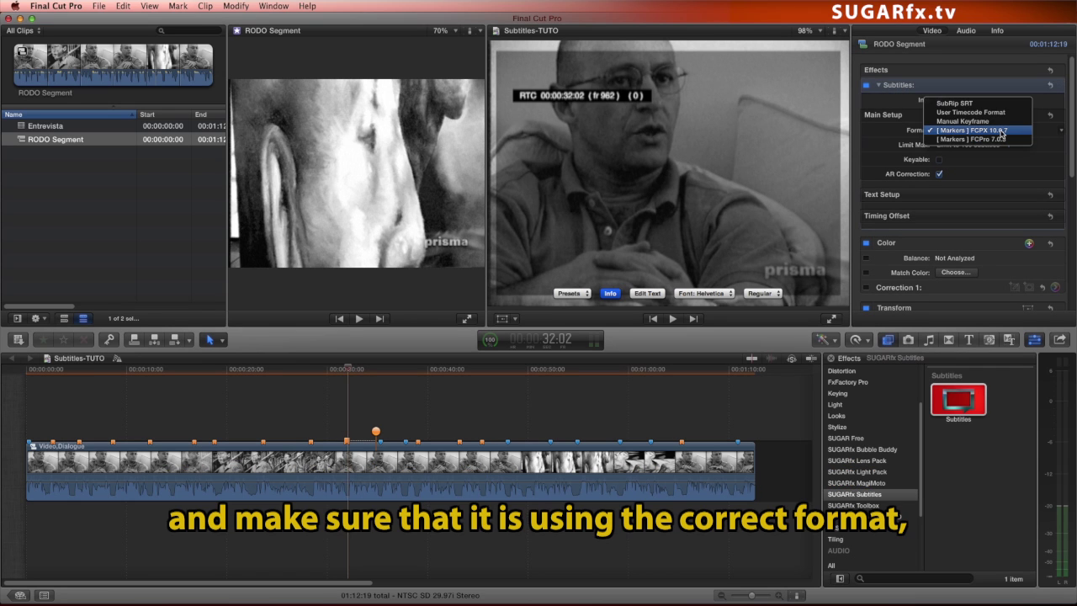
left_click(1000, 132)
left_click(645, 295)
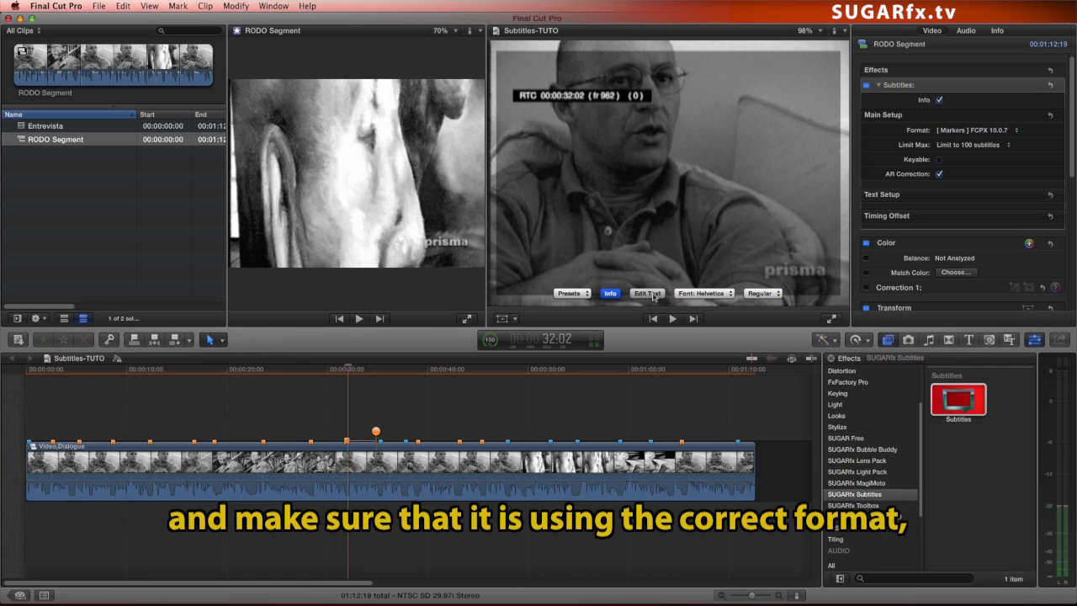
left_click(345, 467)
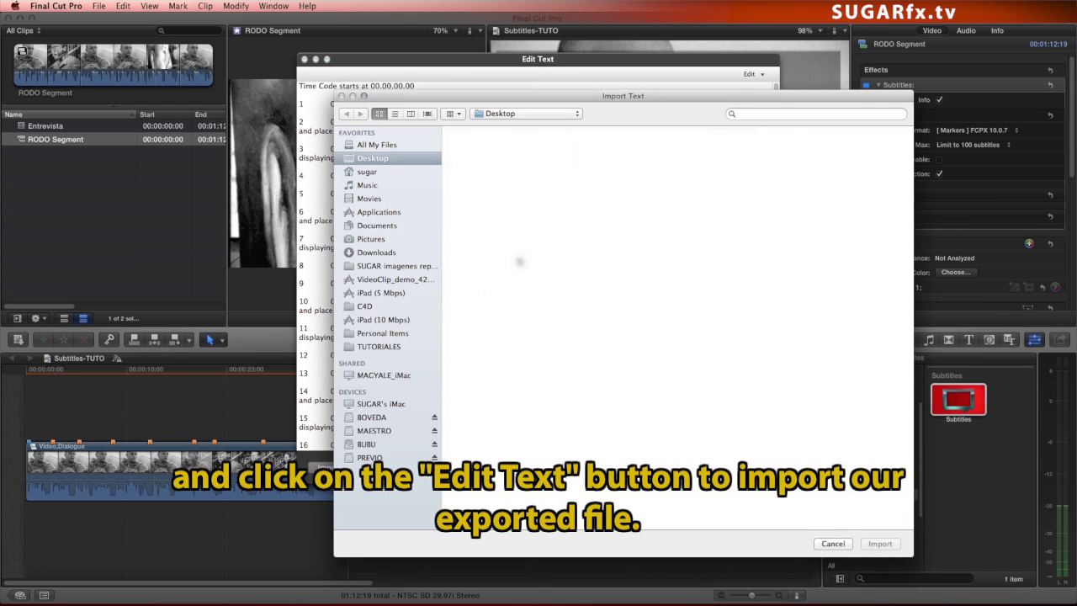
left_click(791, 152)
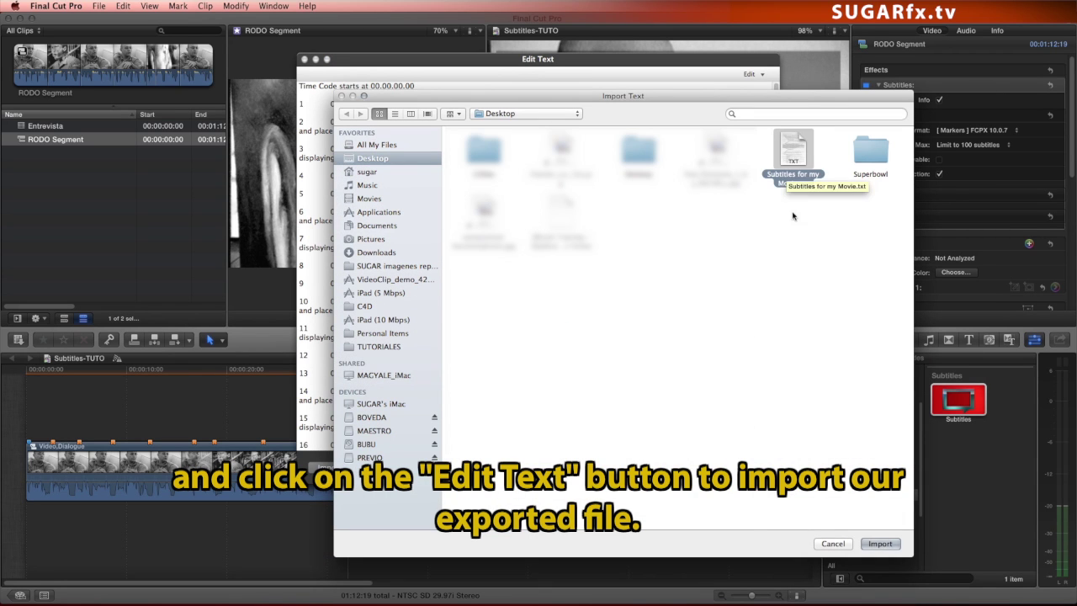
left_click(879, 544)
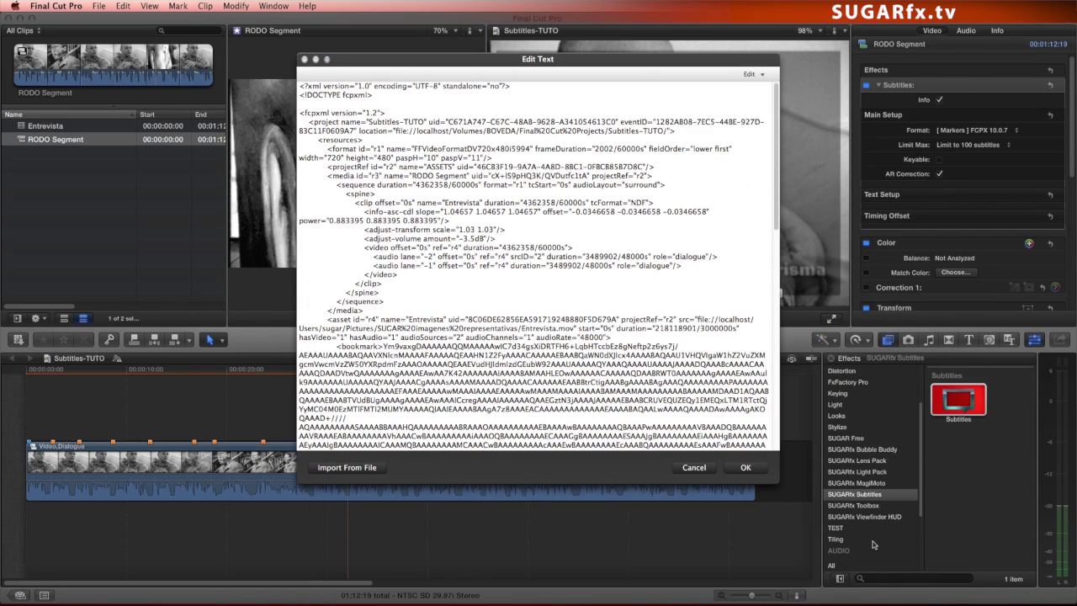
left_click(745, 466)
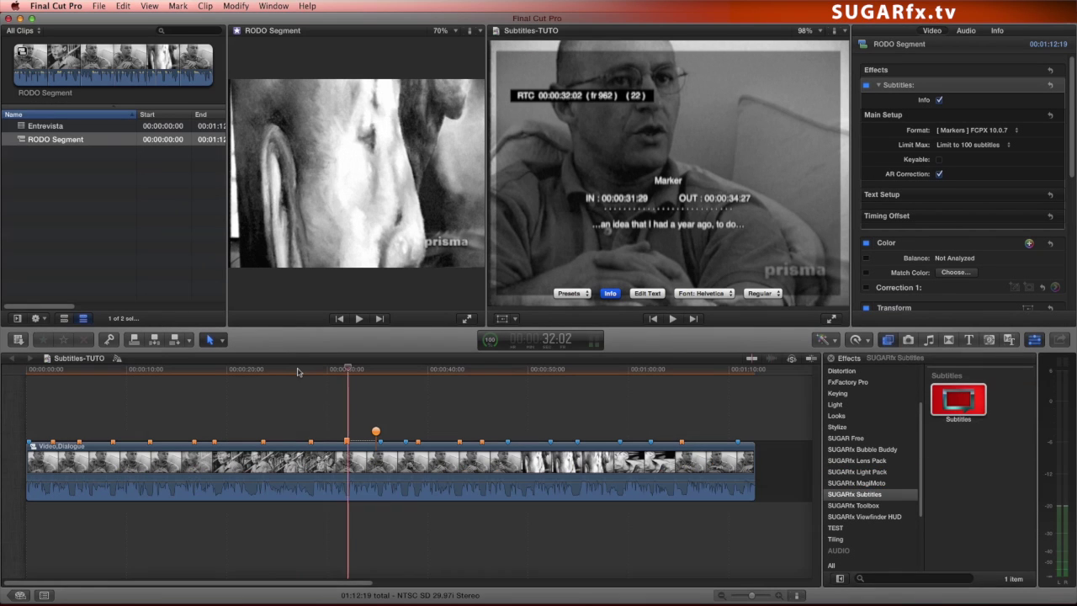
- Play the interview from the start to check subtitles and turn off the Info overlay
left_click_drag(303, 370, 36, 372)
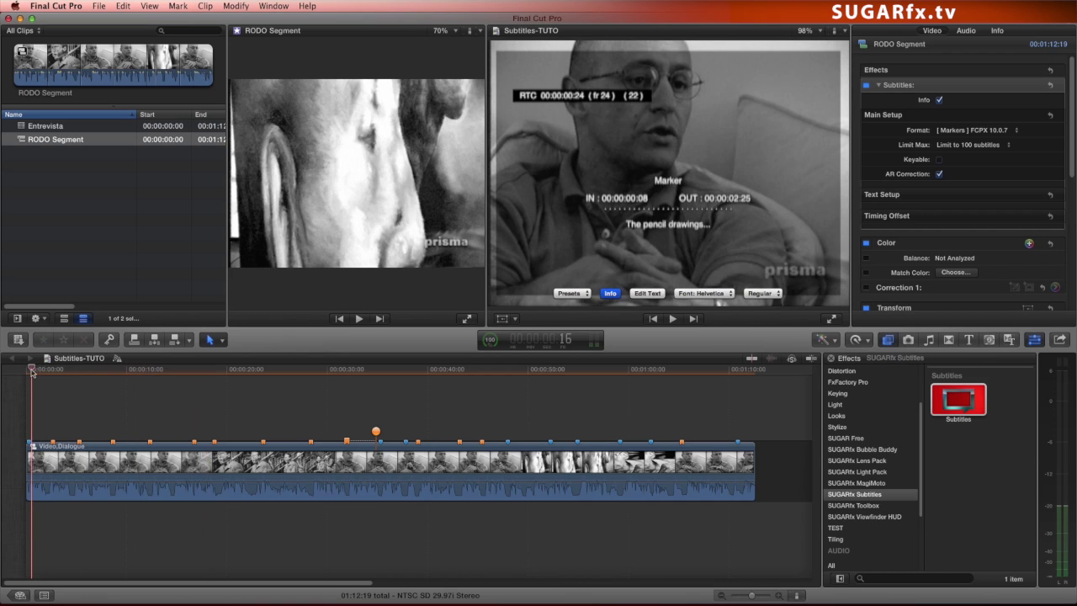
key("space")
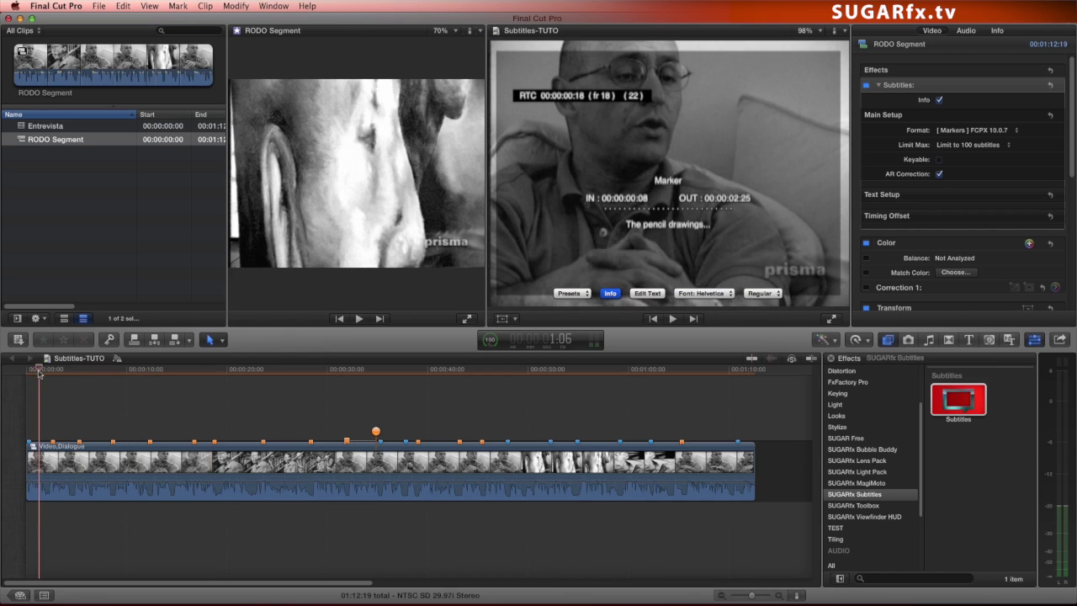
left_click(938, 100)
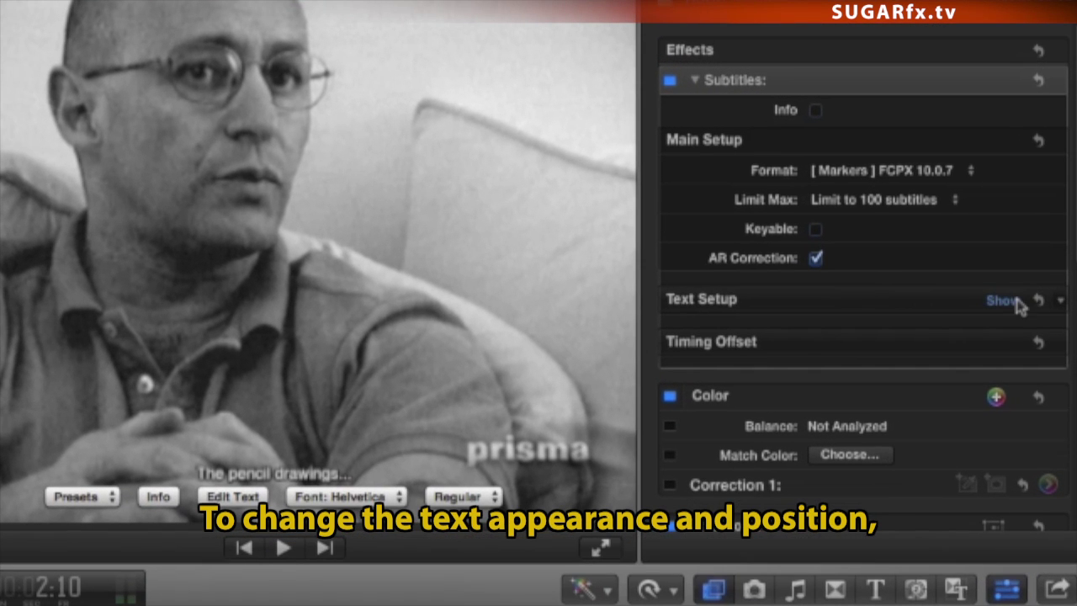
- Set the subtitle text size to 39 and its main colour to yellow
left_click(1010, 301)
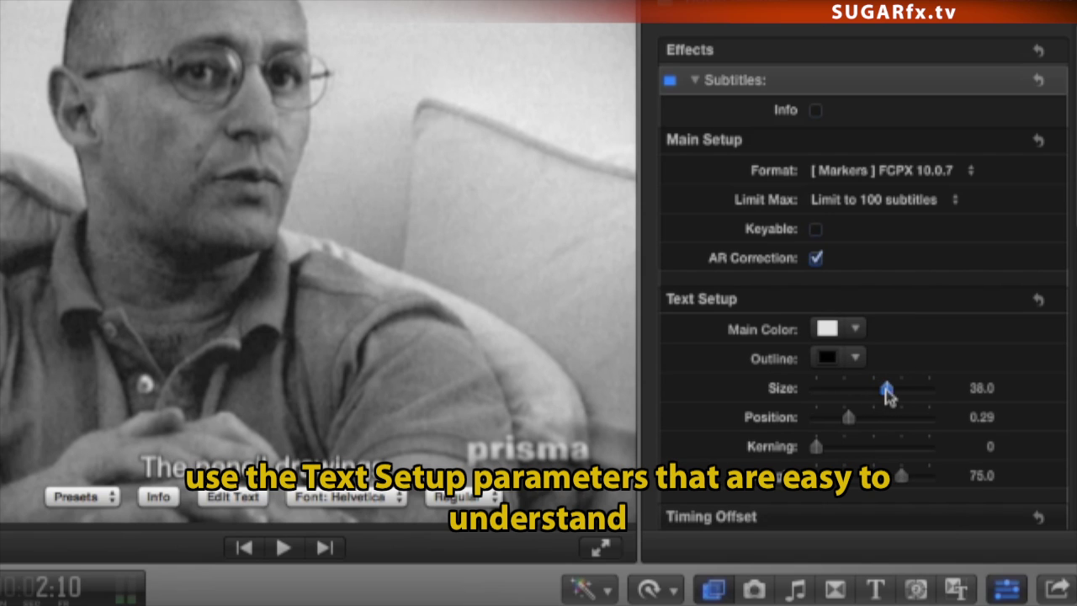
left_click_drag(888, 395, 888, 396)
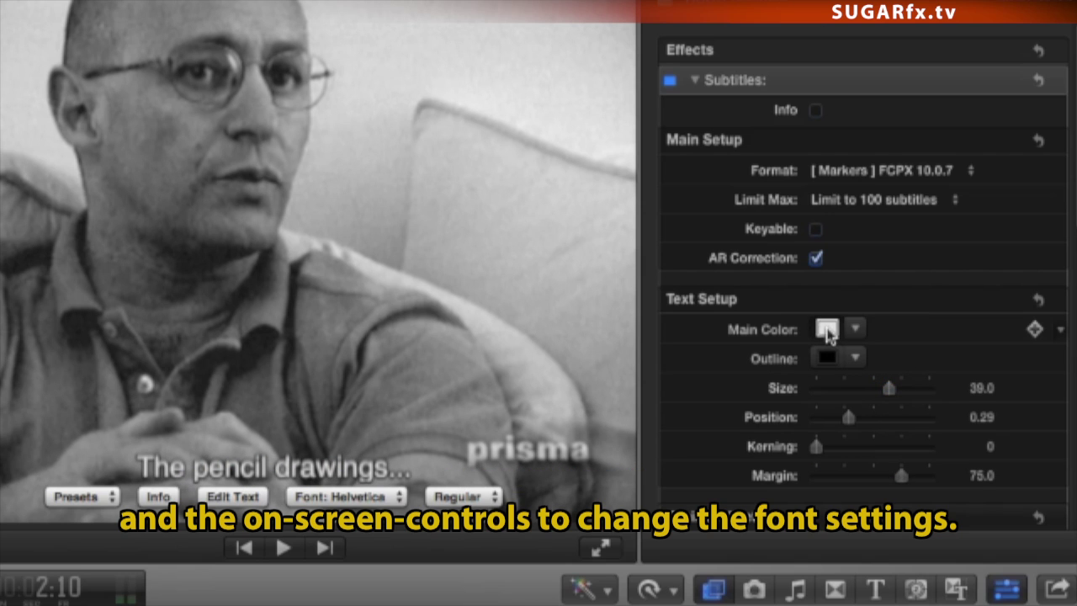
left_click(827, 333)
left_click(451, 605)
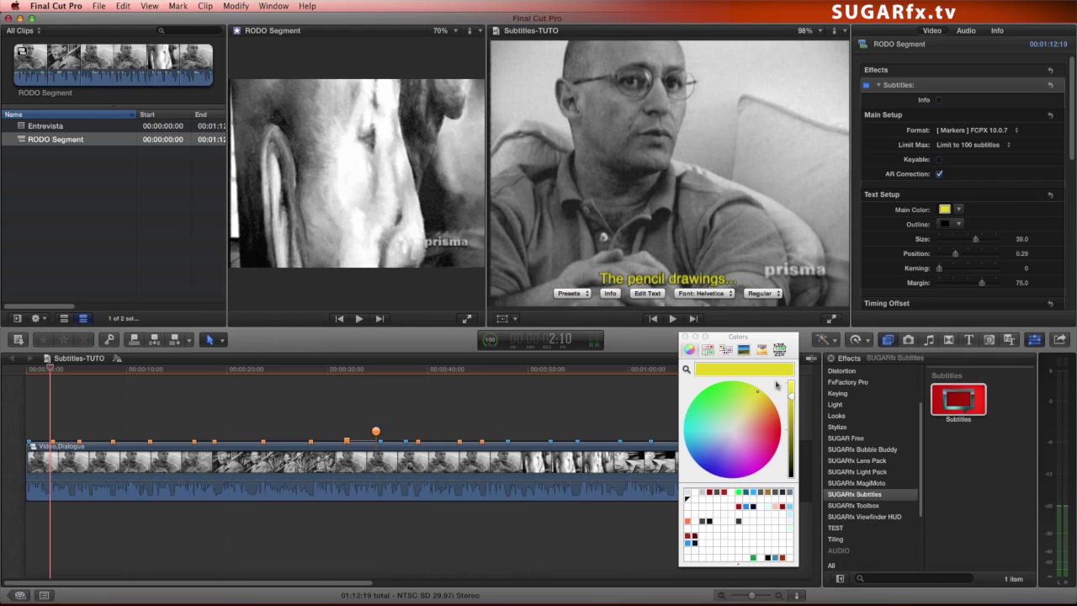
left_click(685, 337)
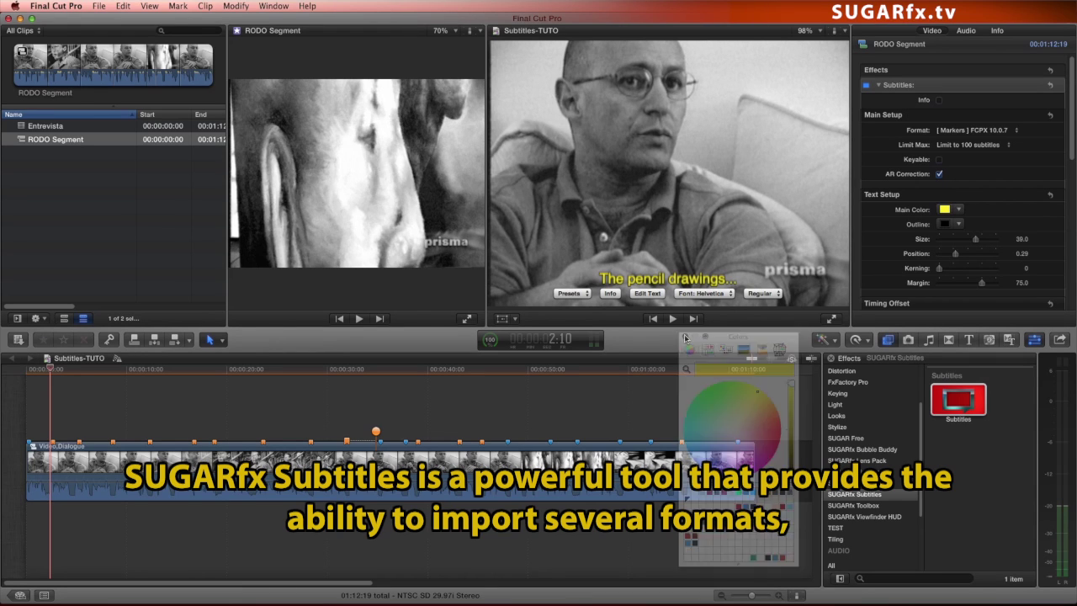
left_click_drag(65, 363, 102, 371)
key("space")
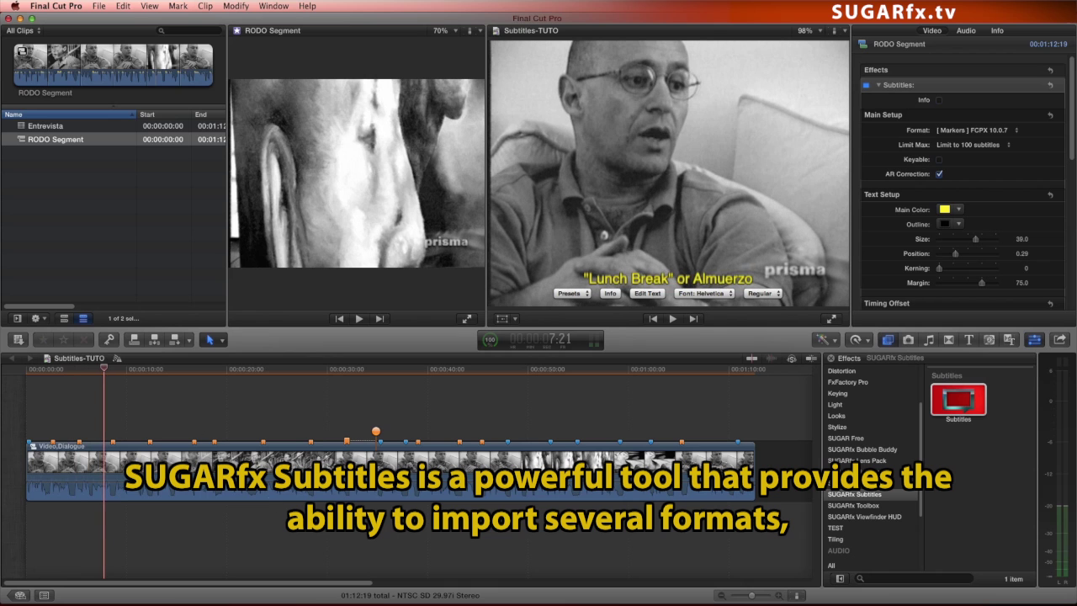